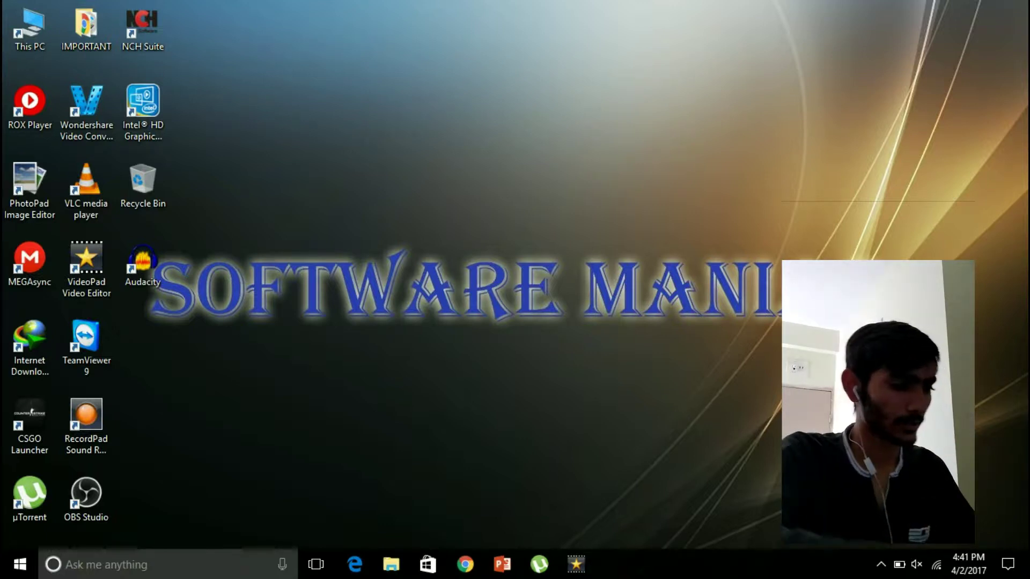
- Launch Audacity from the desktop
{"action": "key", "text": "super"}
{"action": "key", "text": "super"}
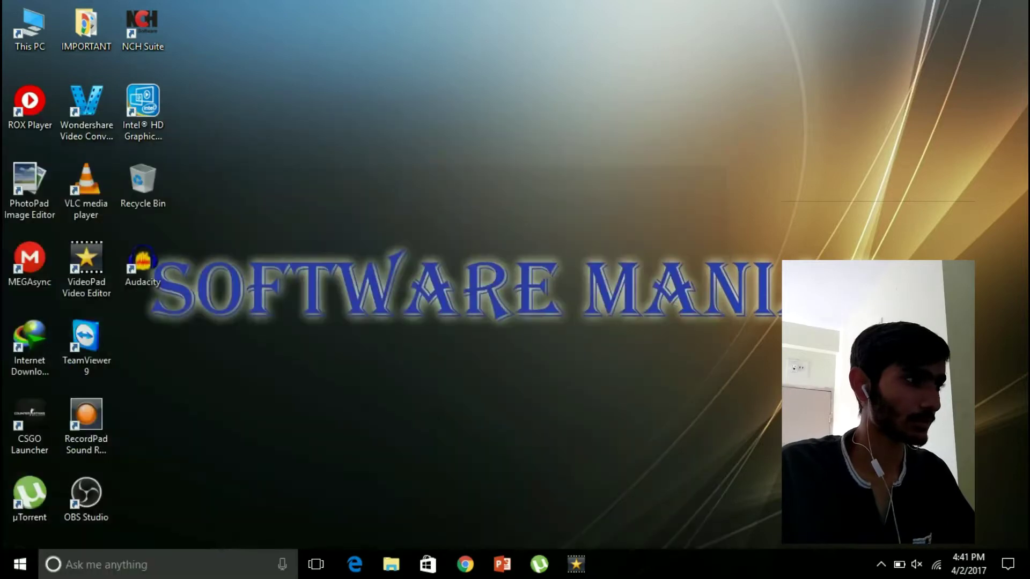
{"action": "left_click", "coordinate": [133, 271]}
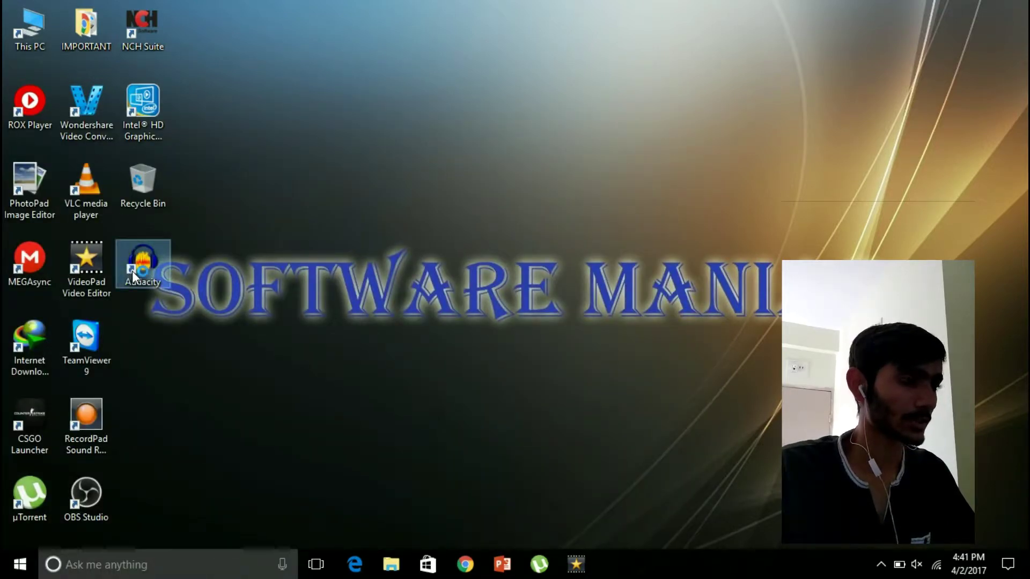
{"action": "double_click", "coordinate": [132, 271]}
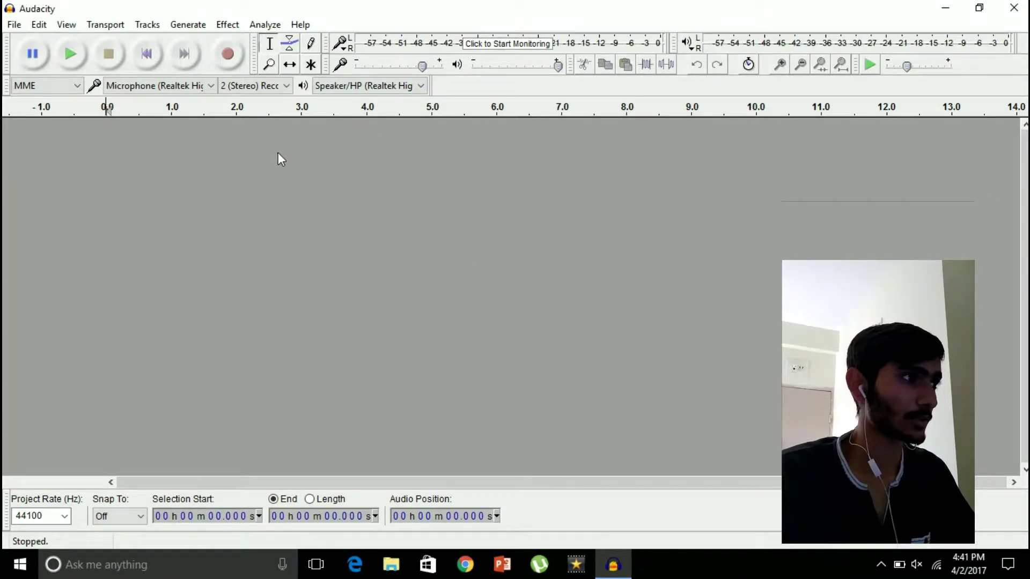
- Open the recording 'Untitled 038' as a stereo track
{"action": "left_click", "coordinate": [14, 24]}
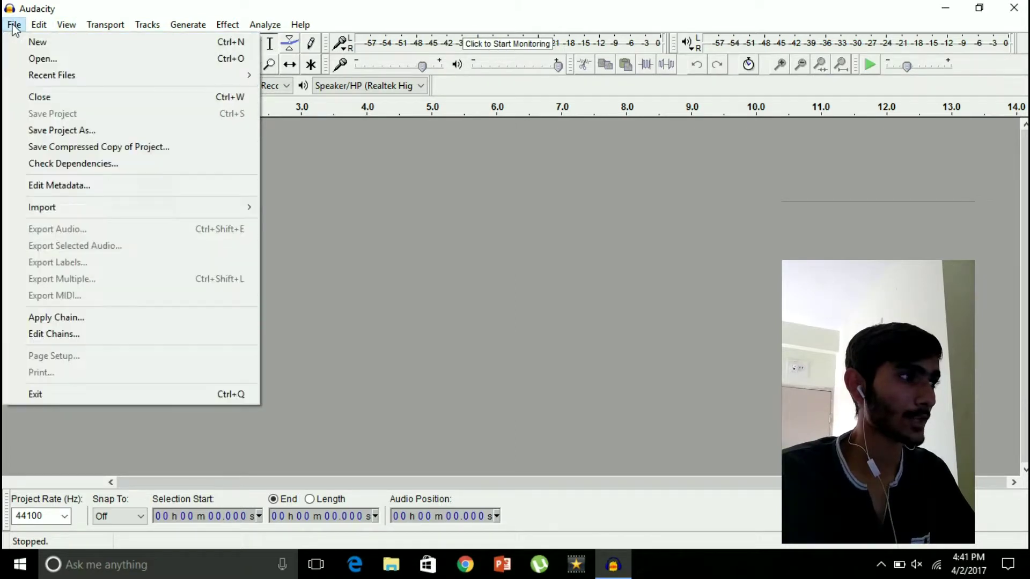
{"action": "left_click", "coordinate": [42, 59]}
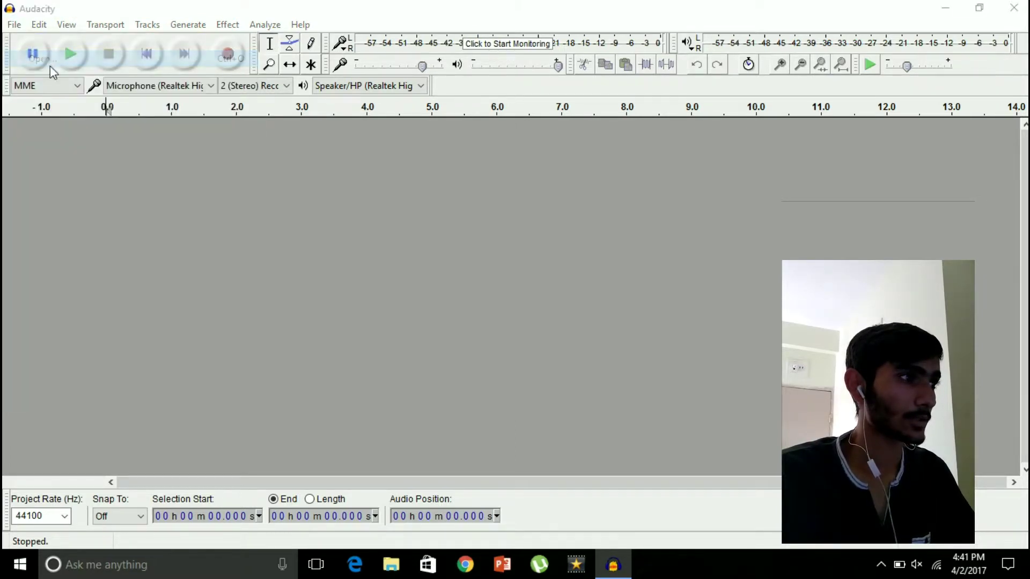
{"action": "left_click", "coordinate": [121, 107]}
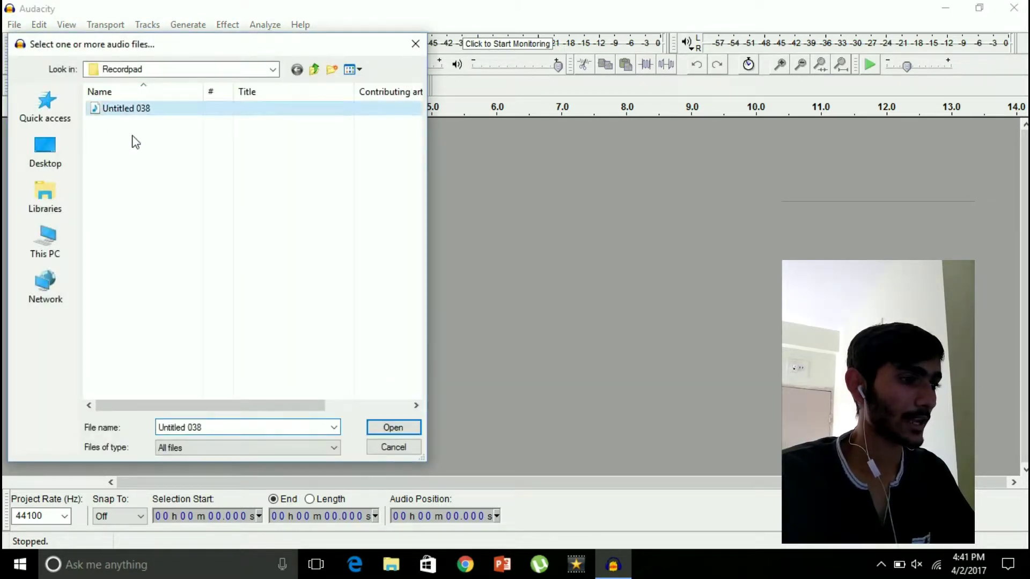
{"action": "left_click", "coordinate": [392, 427]}
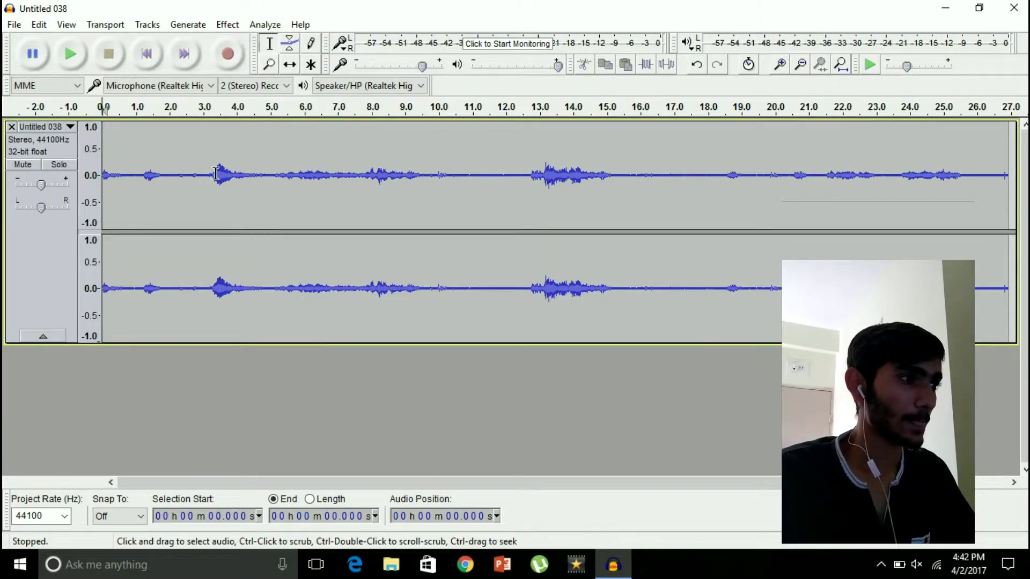
- Select the quiet stretch from about 1.84 to 3.2 seconds and open the Effect menu
{"action": "left_click_drag", "start_coordinate": [212, 175], "coordinate": [241, 177]}
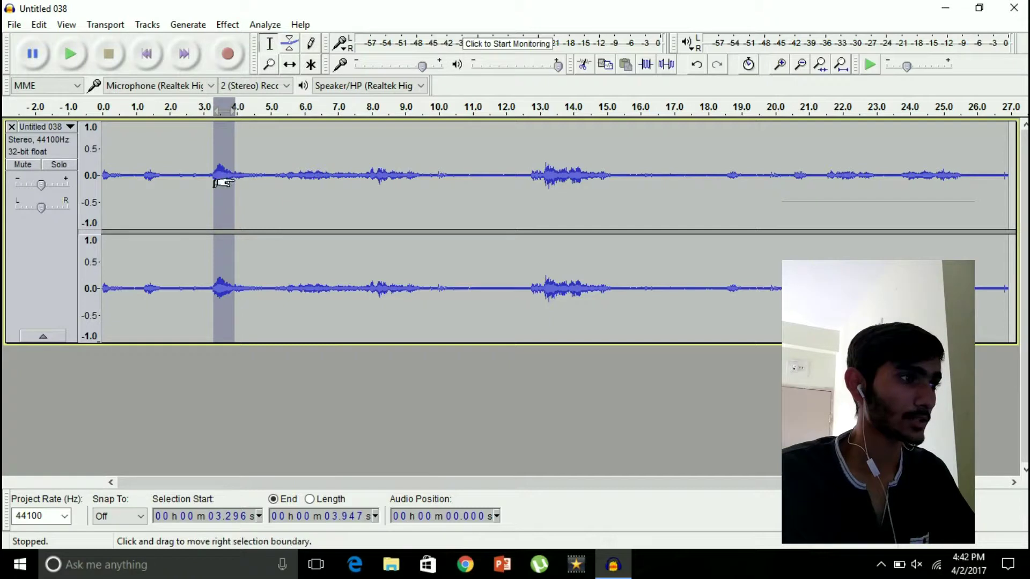
{"action": "left_click", "coordinate": [276, 185]}
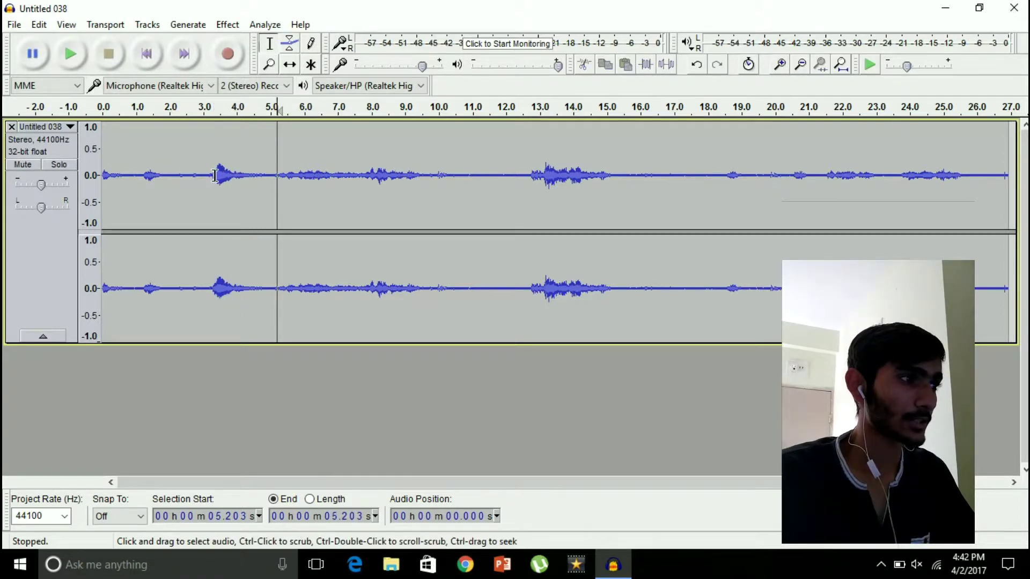
{"action": "left_click_drag", "start_coordinate": [215, 176], "coordinate": [239, 179]}
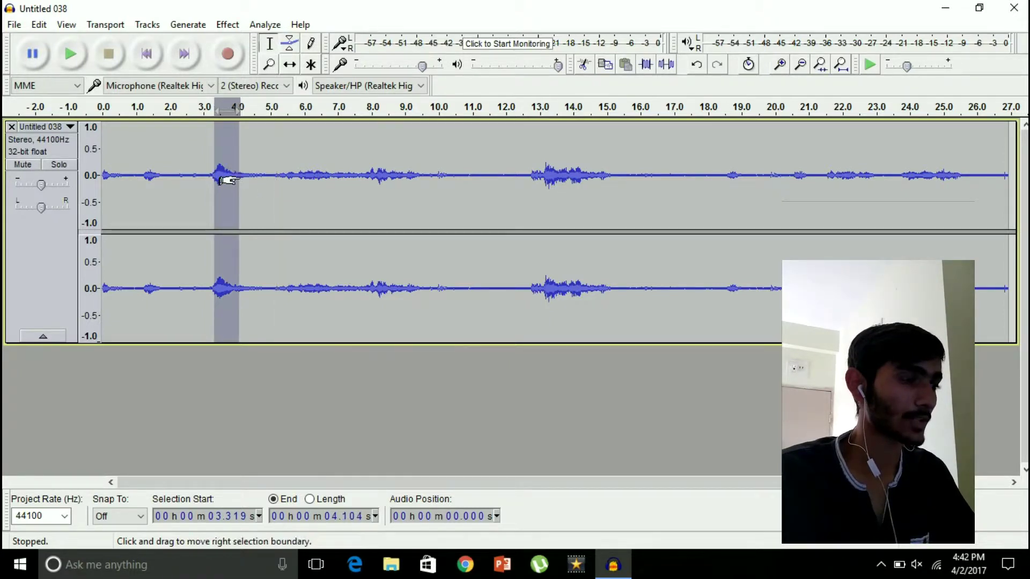
{"action": "left_click", "coordinate": [249, 181]}
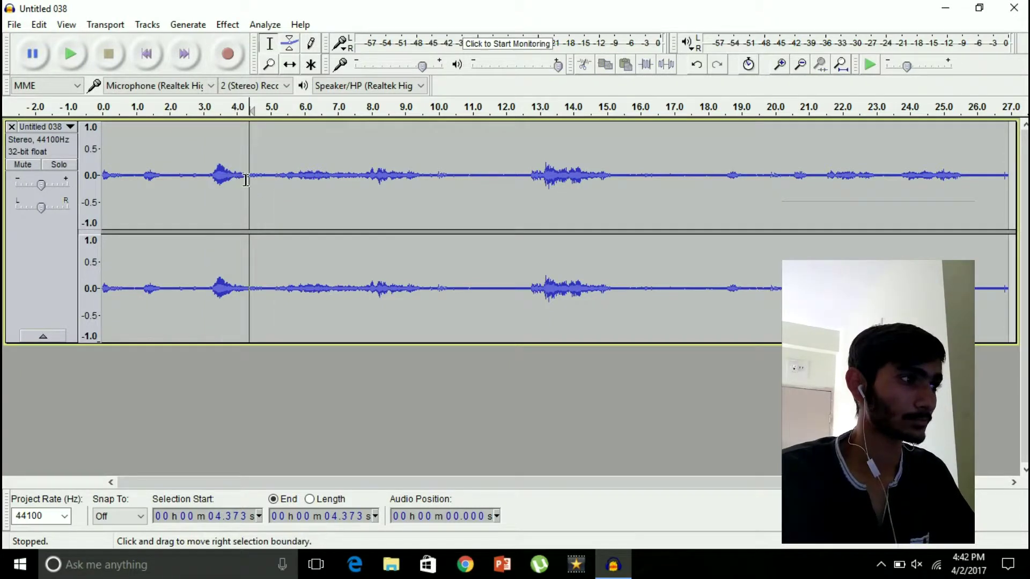
{"action": "left_click", "coordinate": [162, 160]}
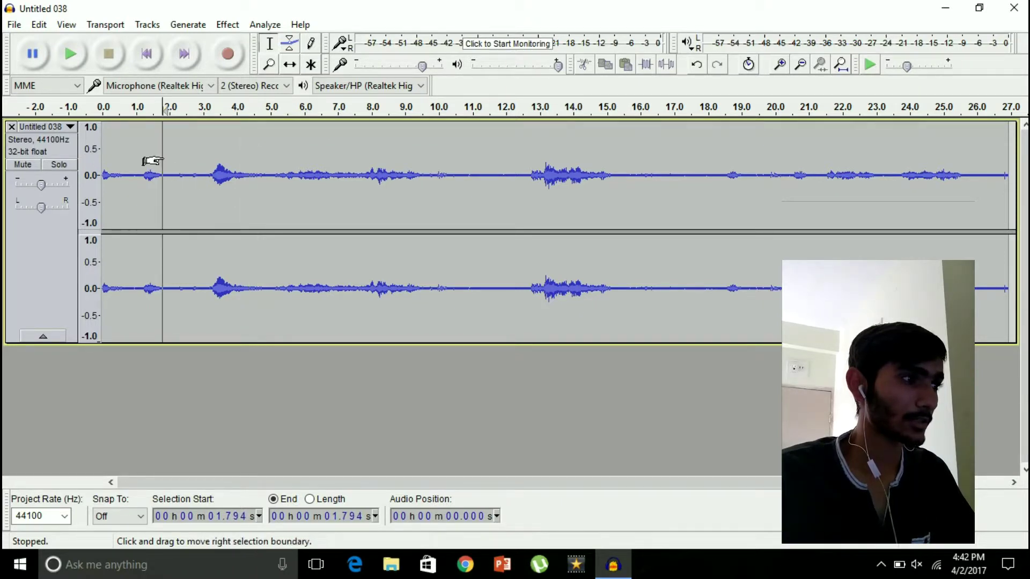
{"action": "left_click_drag", "start_coordinate": [163, 161], "coordinate": [200, 166]}
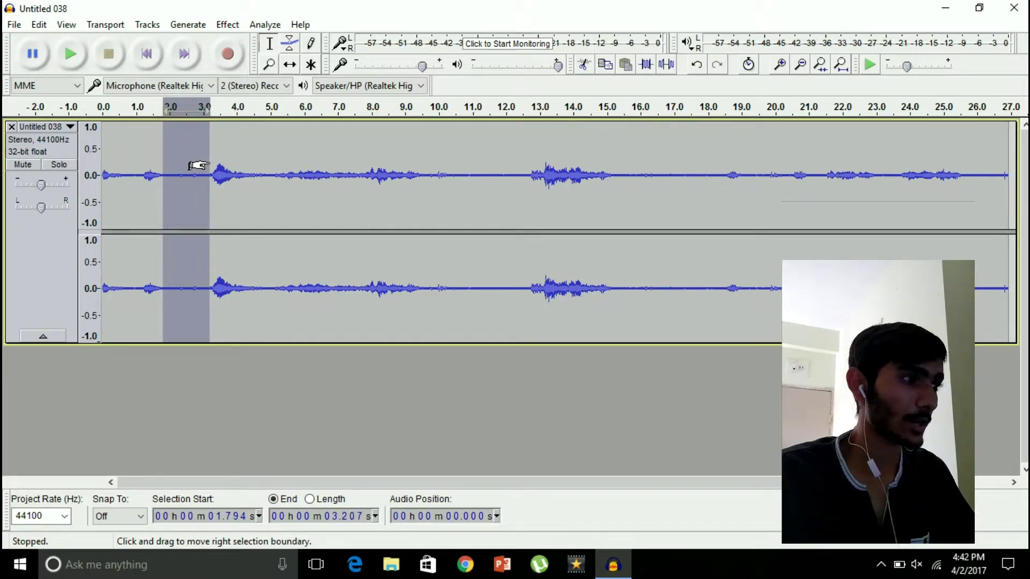
{"action": "left_click", "coordinate": [189, 177]}
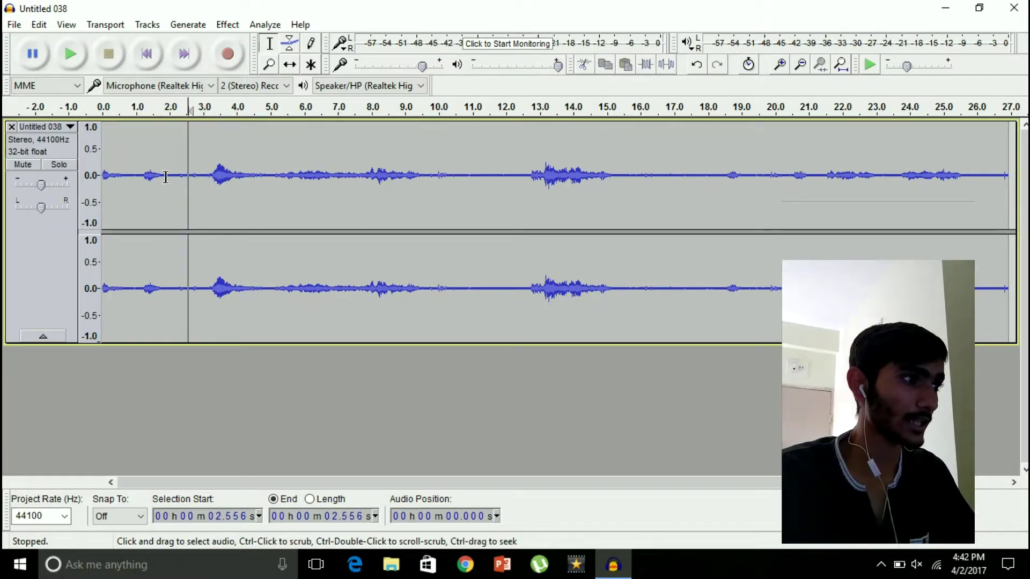
{"action": "left_click_drag", "start_coordinate": [162, 177], "coordinate": [212, 176]}
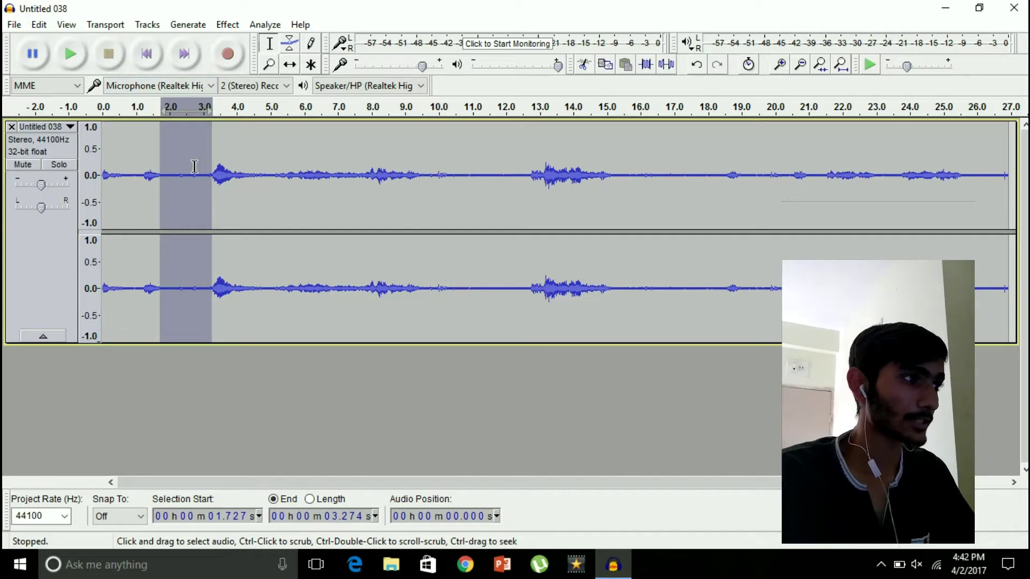
{"action": "left_click_drag", "start_coordinate": [161, 140], "coordinate": [166, 136]}
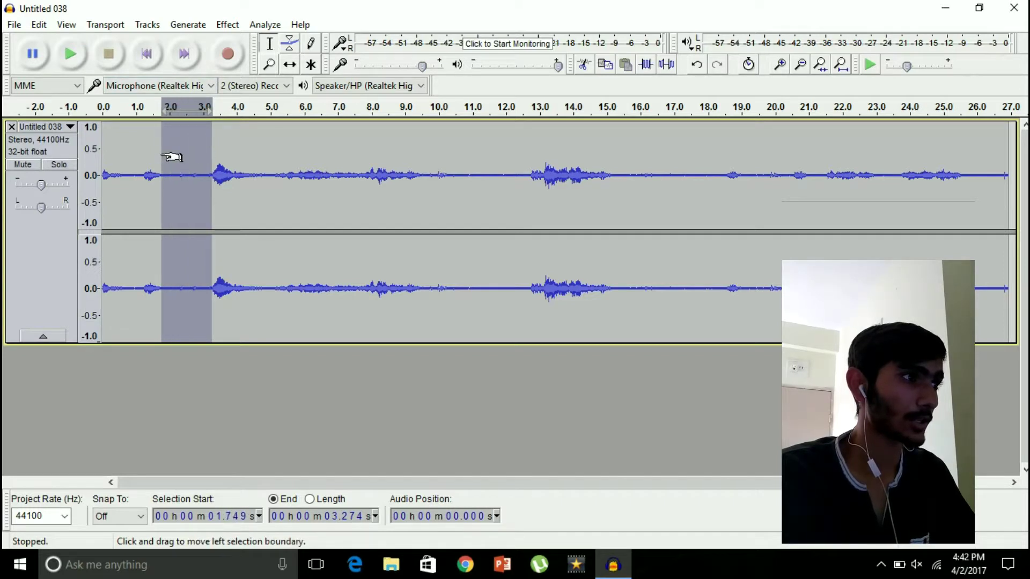
{"action": "left_click", "coordinate": [227, 24]}
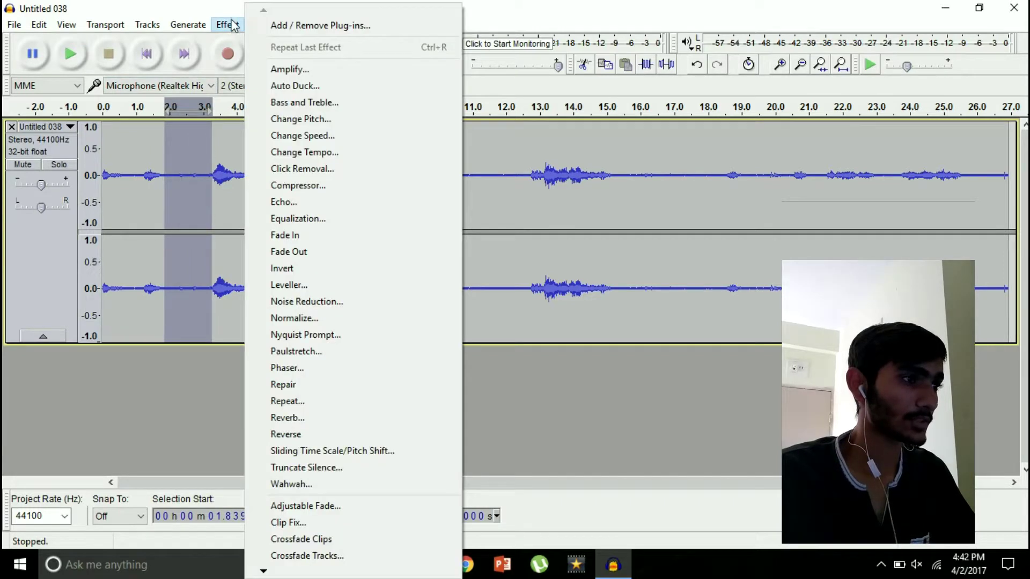
- Capture the selected quiet stretch as the Noise Reduction noise profile
{"action": "left_click", "coordinate": [330, 301]}
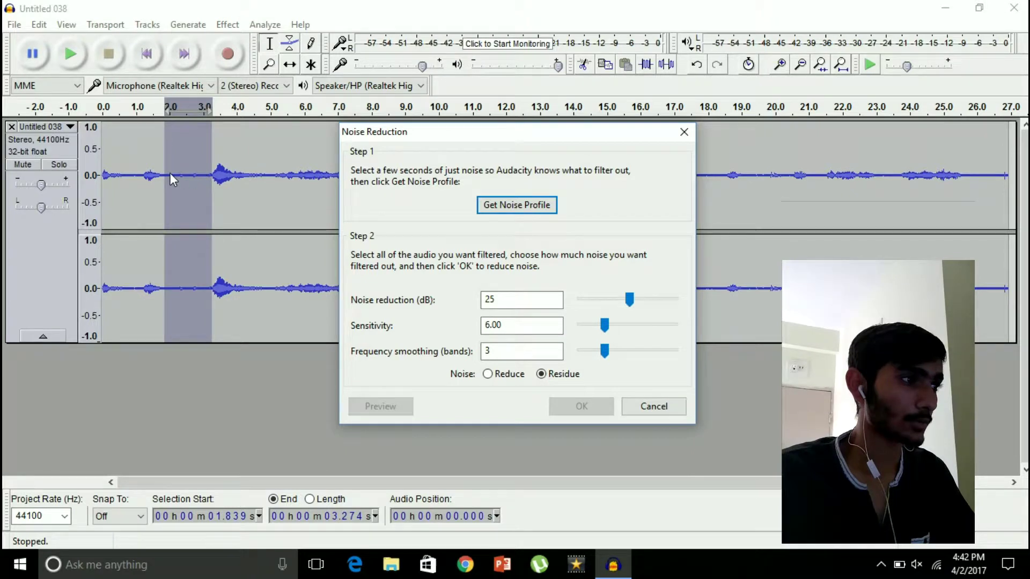
{"action": "left_click", "coordinate": [503, 207]}
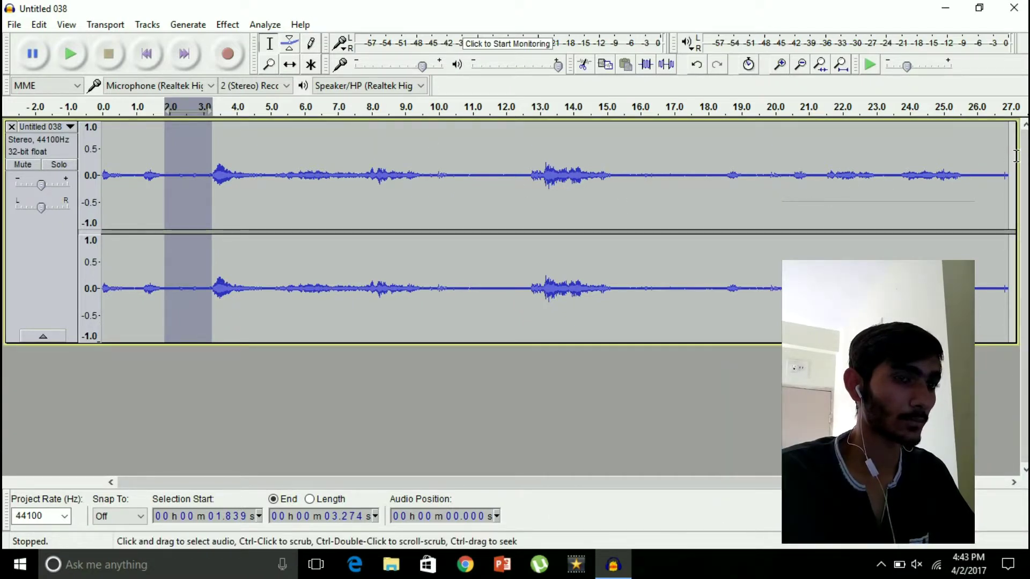
- Select the entire clip, preview Noise Reduction, and apply it to the whole clip
{"action": "mouse_move", "coordinate": [1010, 175]}
{"action": "left_mouse_down"}
{"action": "mouse_move", "coordinate": [712, 192]}
{"action": "mouse_move", "coordinate": [96, 191]}
{"action": "left_mouse_up"}
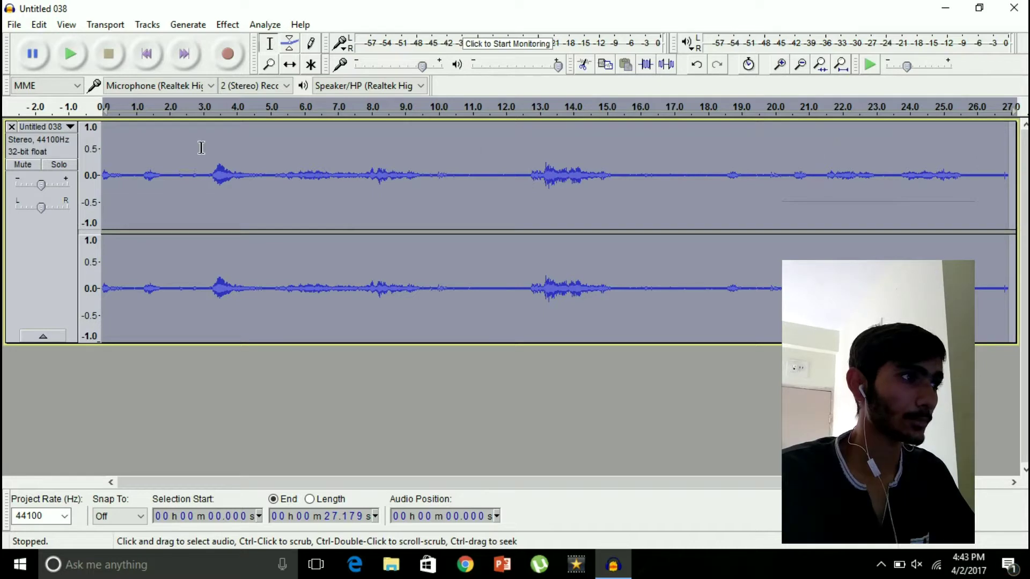
{"action": "left_click", "coordinate": [228, 24]}
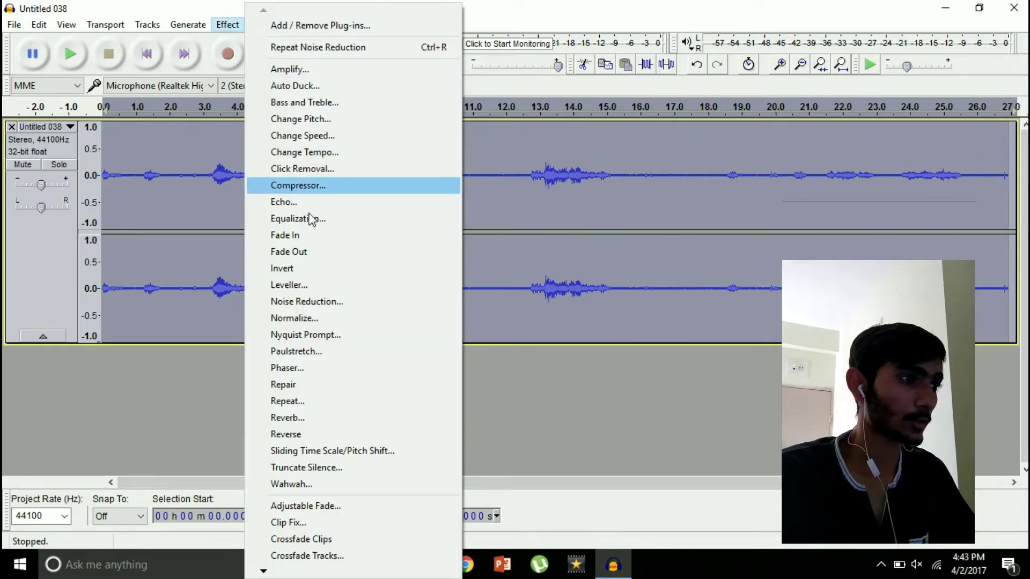
{"action": "left_click", "coordinate": [307, 301]}
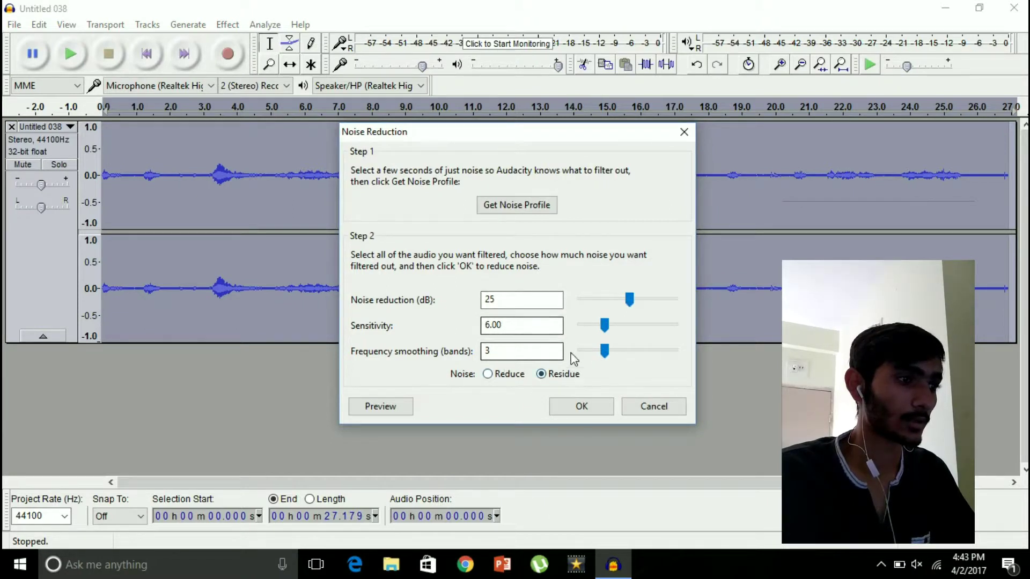
{"action": "left_click", "coordinate": [380, 406]}
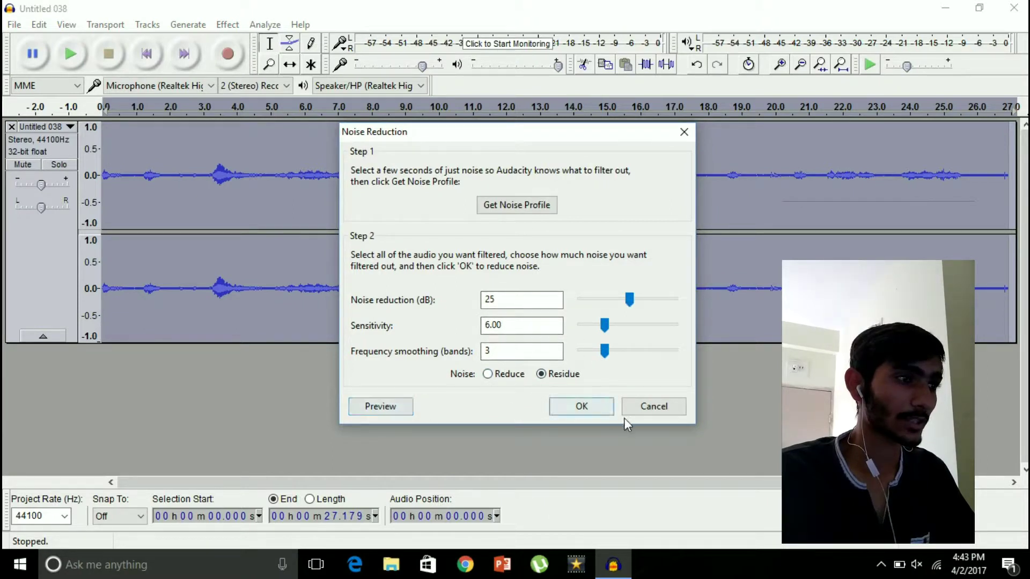
{"action": "left_click", "coordinate": [582, 406]}
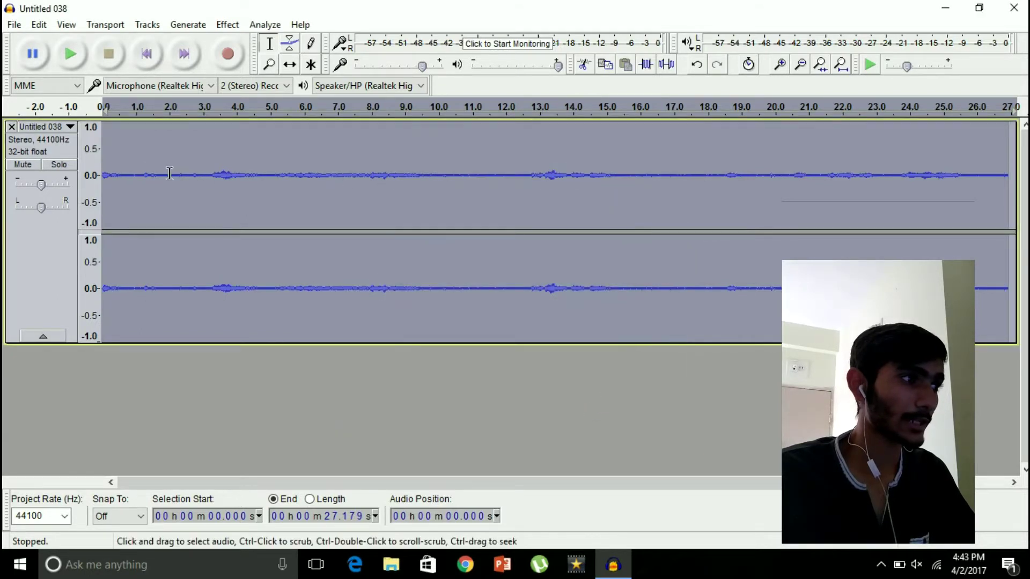
{"action": "left_click", "coordinate": [139, 170]}
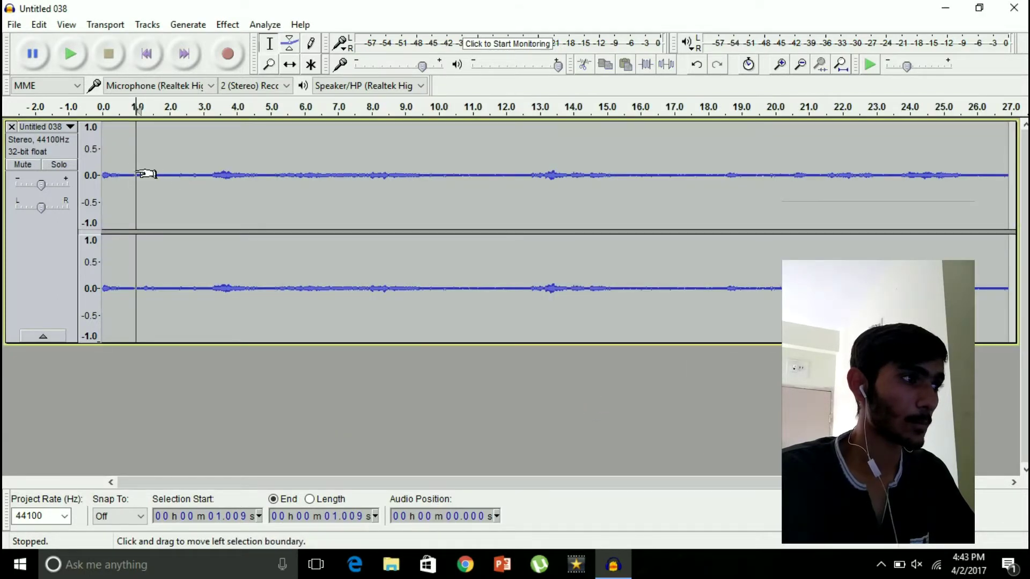
{"action": "left_click_drag", "start_coordinate": [138, 175], "coordinate": [182, 174]}
{"action": "left_click", "coordinate": [232, 176]}
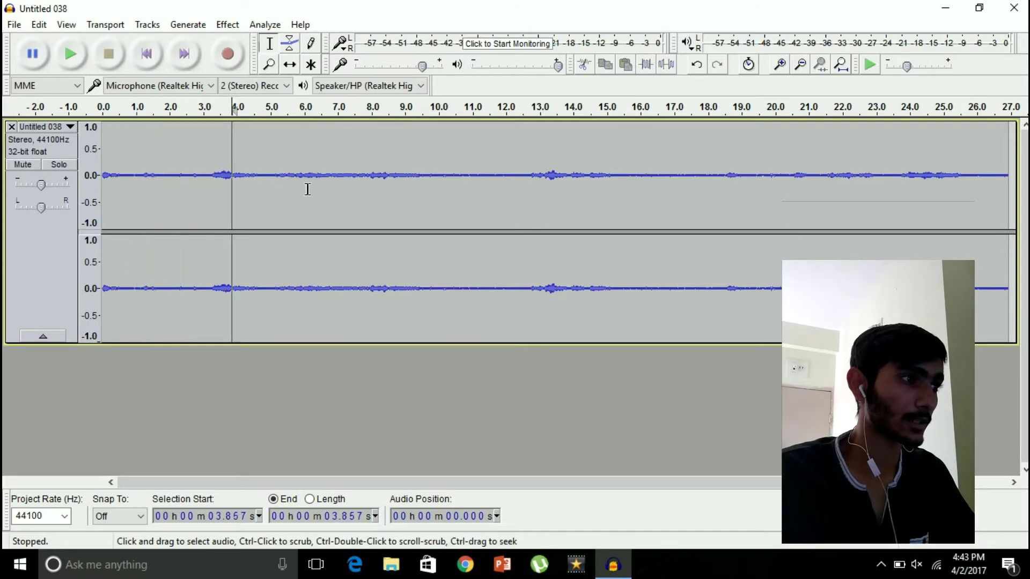
{"action": "left_click_drag", "start_coordinate": [200, 175], "coordinate": [219, 176]}
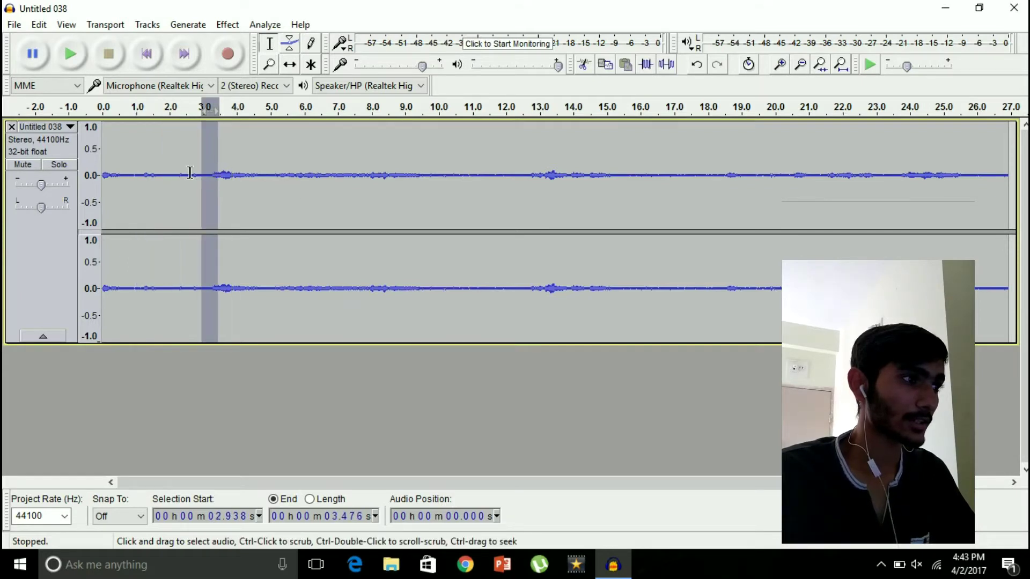
{"action": "left_click", "coordinate": [156, 173]}
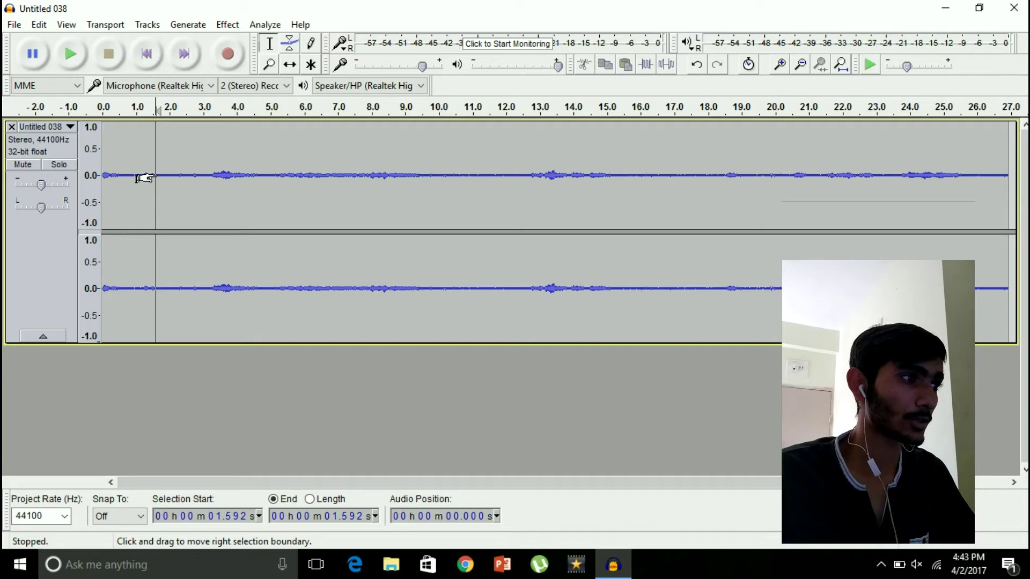
{"action": "left_click_drag", "start_coordinate": [153, 177], "coordinate": [200, 188]}
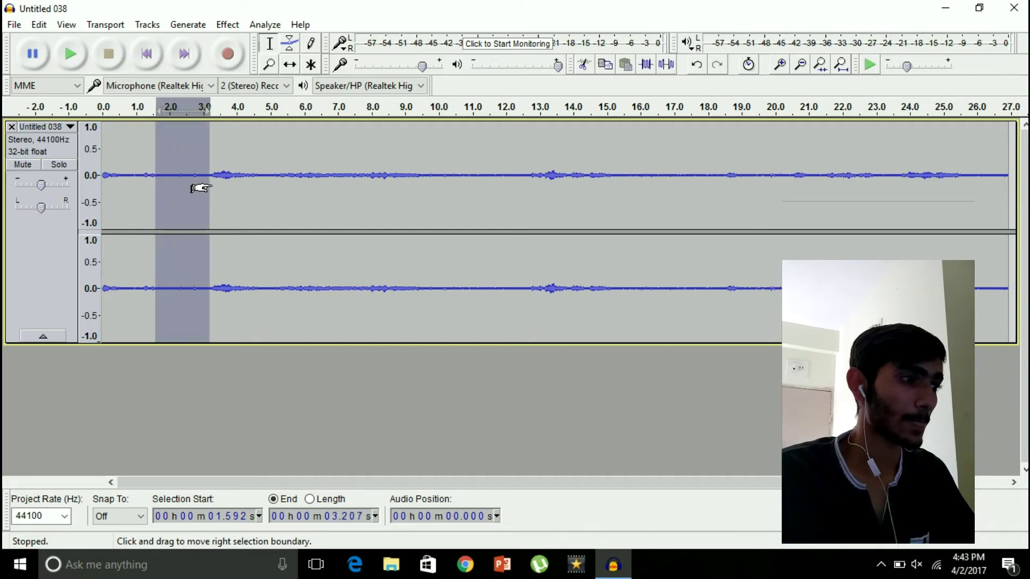
{"action": "left_click", "coordinate": [182, 173]}
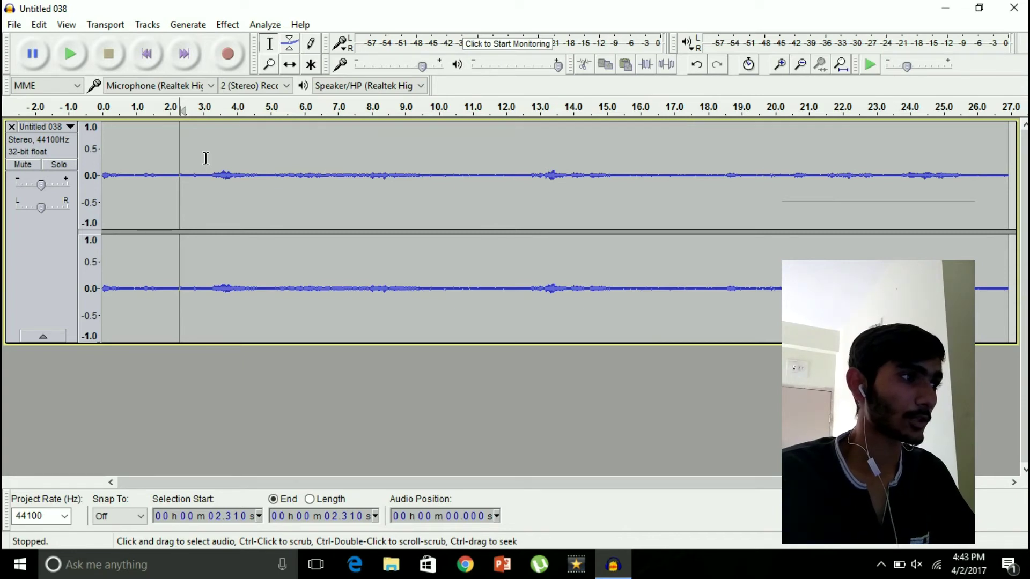
{"action": "left_click_drag", "start_coordinate": [171, 153], "coordinate": [190, 158]}
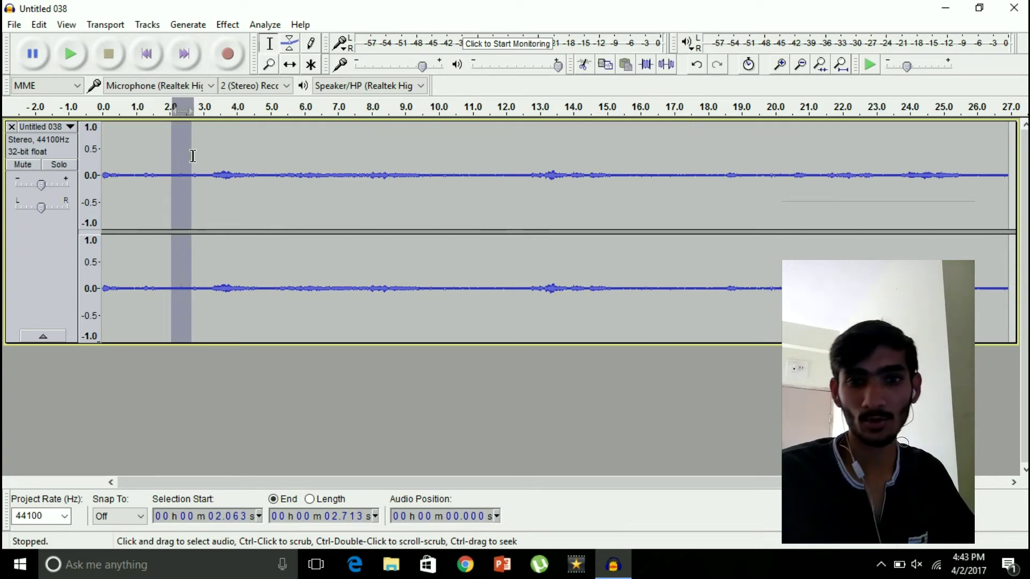